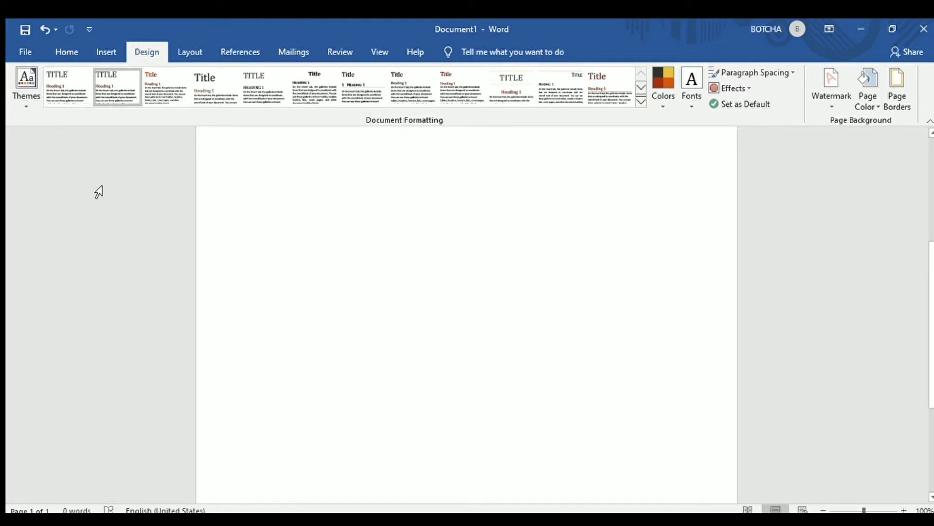
# Apply a document theme with orange accents and heavy headings, pick a style set with an orange title, and enter the sample text KKMNN.
pyautogui.hotkey('ctrl', 'z')
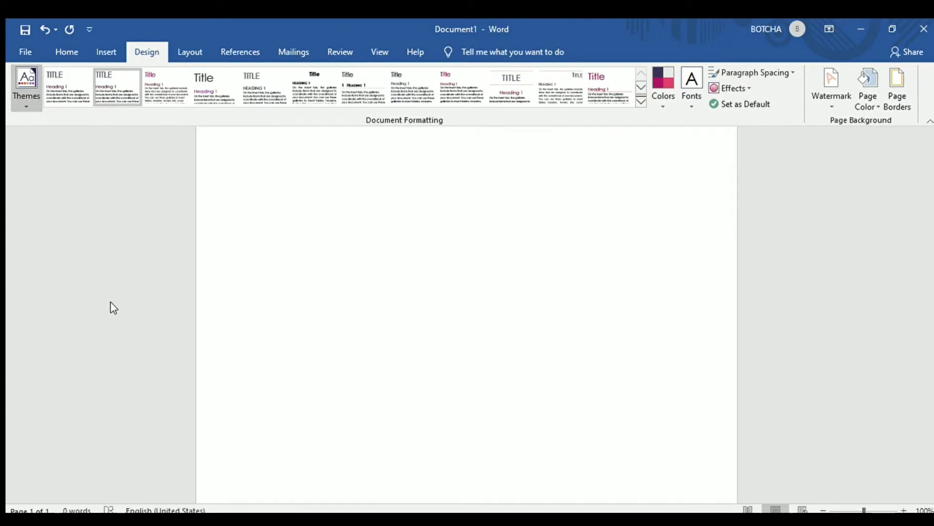
pyautogui.hotkey('ctrl', 'y')
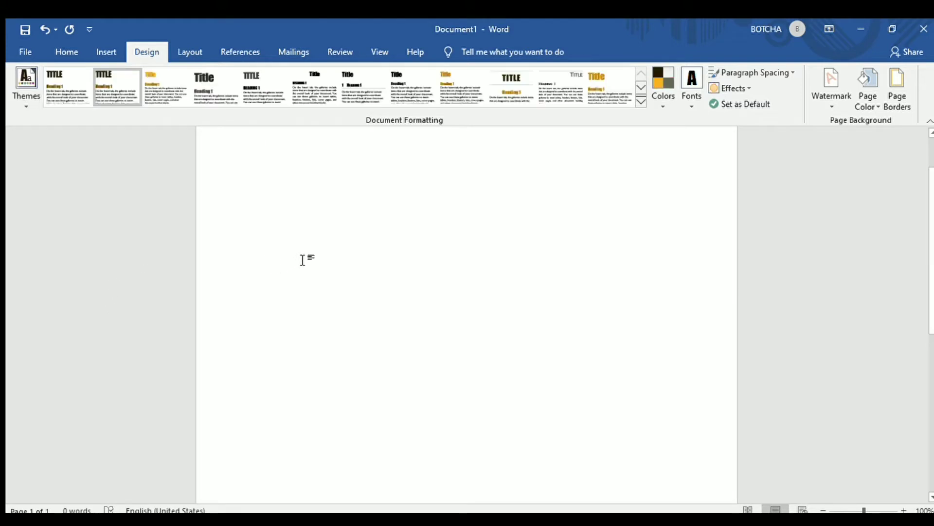
pyautogui.click(161, 96)
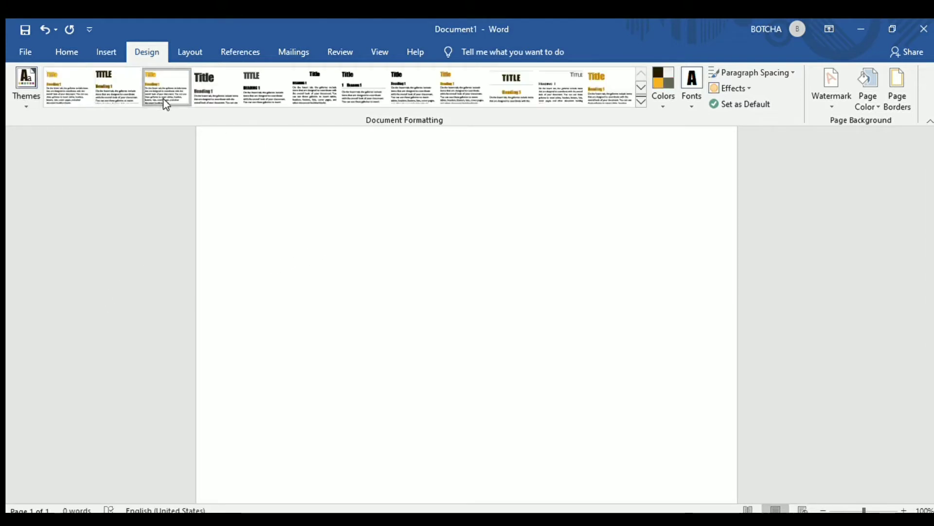
pyautogui.write('KKMNN')
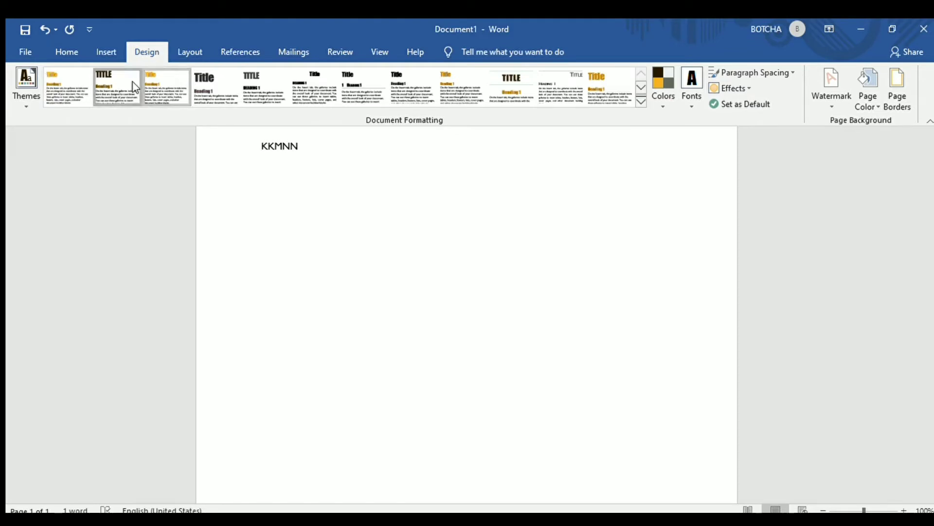
# Switch to the left-aligned style set with black headings and change the theme to blue and orange colors with a lighter font set.
pyautogui.click(306, 95)
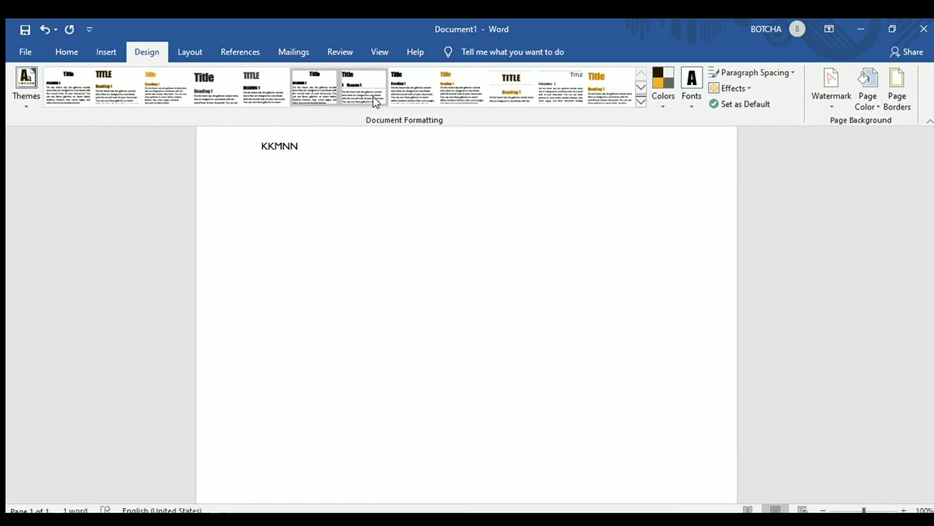
pyautogui.click(398, 99)
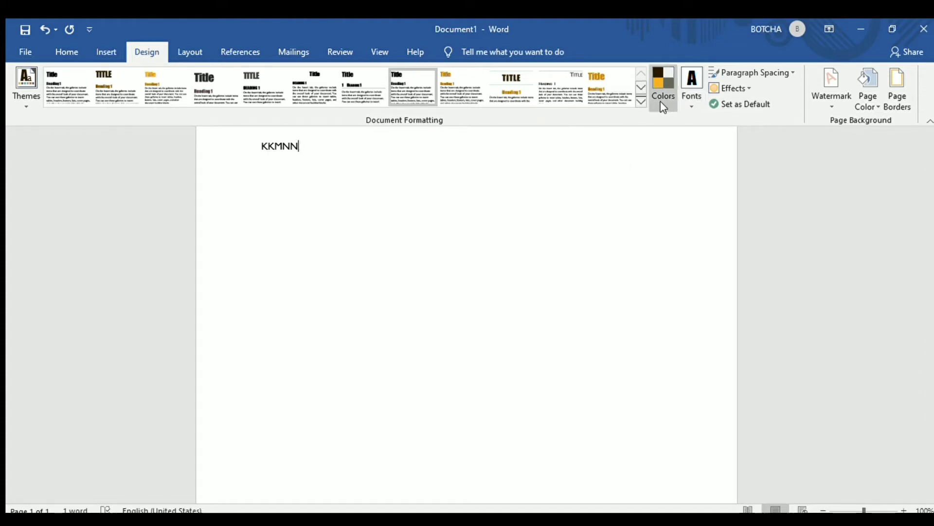
pyautogui.click(679, 136)
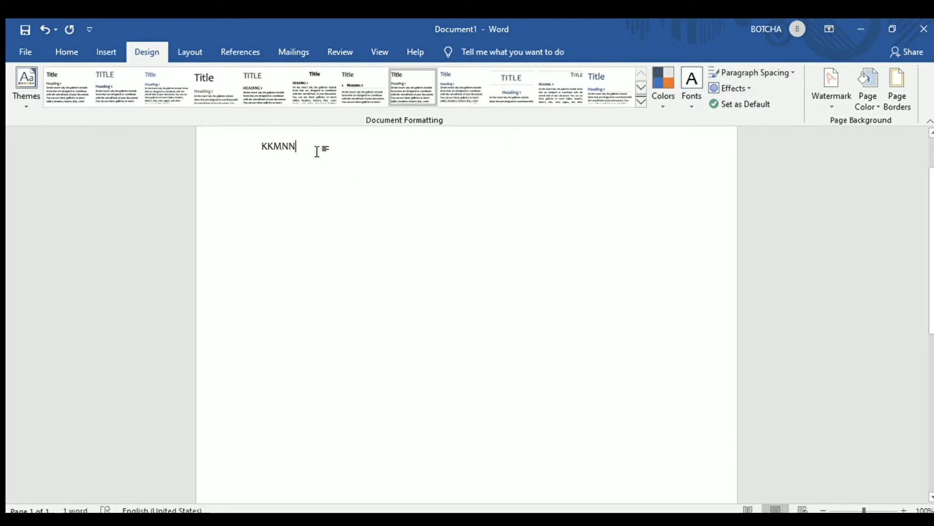
# Extend the sample text to four lines reading KKMNNHJLZDCKFDJDSFKKG, DGRGDFHDHHHFH, ABCDEFEHSJSSJ and HGFDDFGHJKL.
pyautogui.write('JLZDCKFDJDSFKKG')
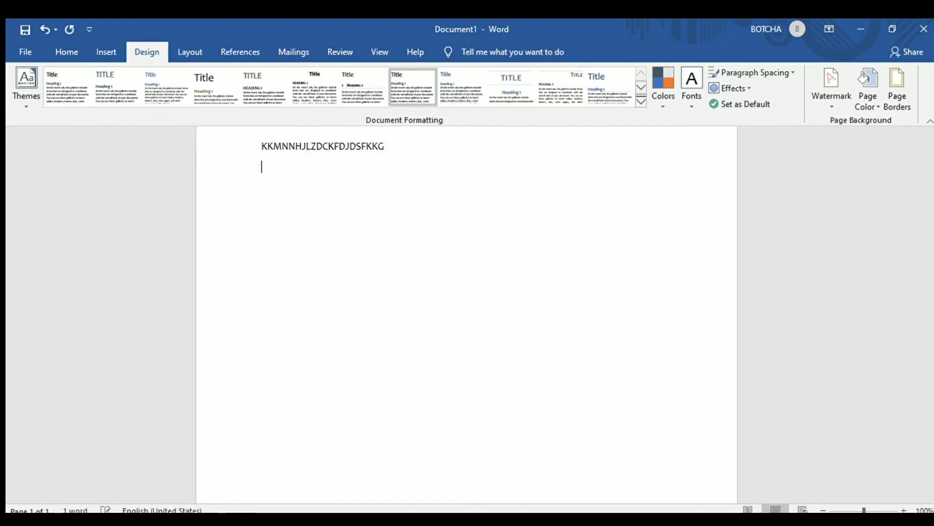
pyautogui.write('DHHH')
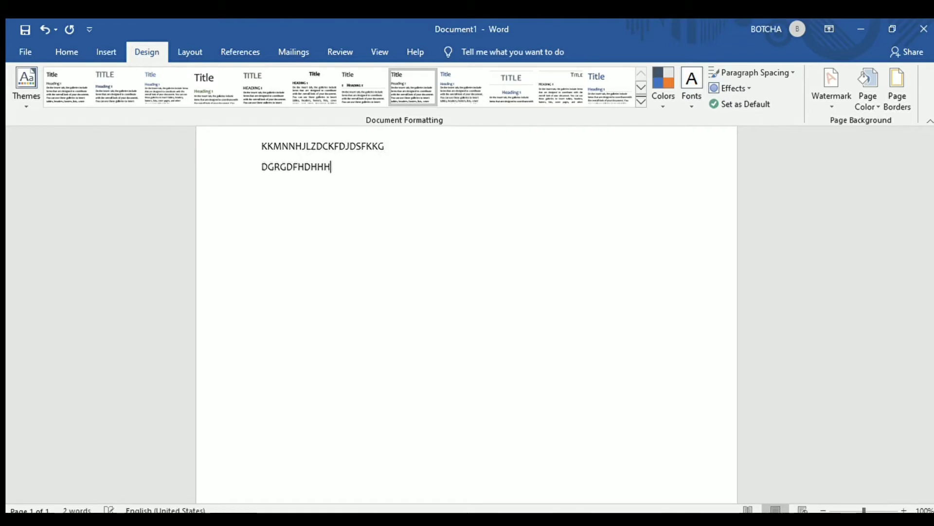
pyautogui.write('FH')
pyautogui.press('Return')
pyautogui.write('ABCDEFEHSJ')
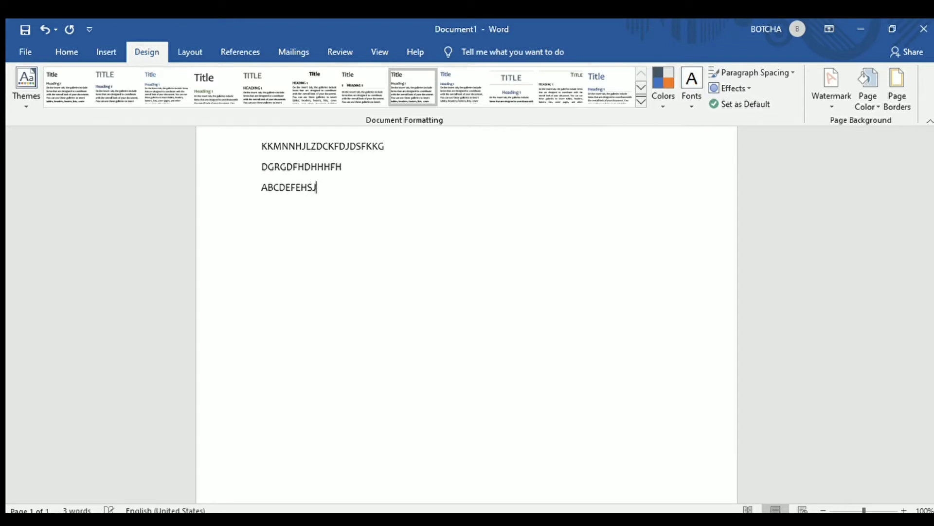
pyautogui.write('SSJ')
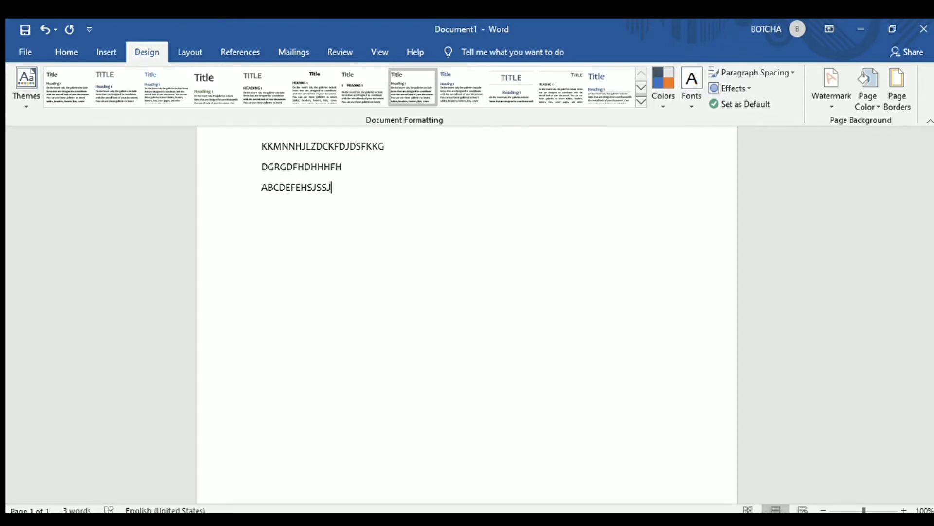
pyautogui.press('Return')
pyautogui.write('HGFDDFGHJKL')
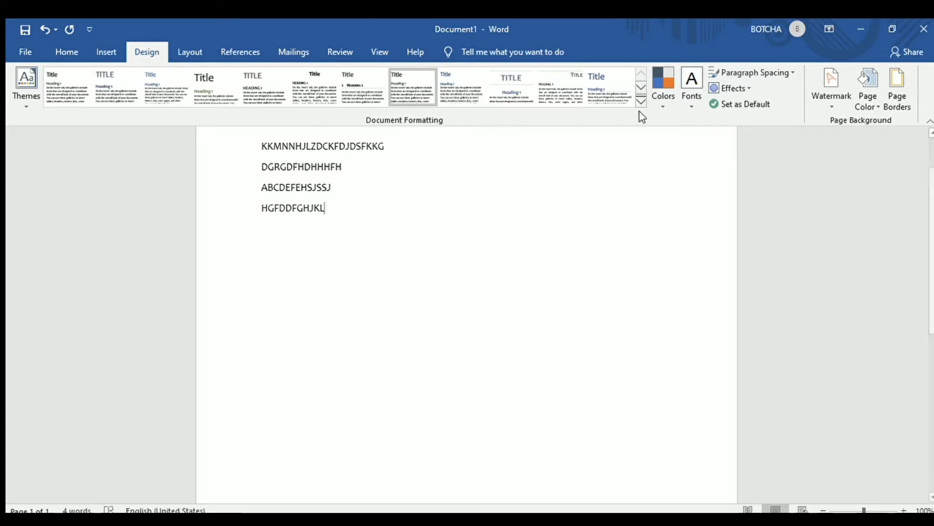
# Apply progressively wider paragraph spacing presets to the document, from no paragraph space up to double.
pyautogui.click(726, 80)
pyautogui.click(731, 167)
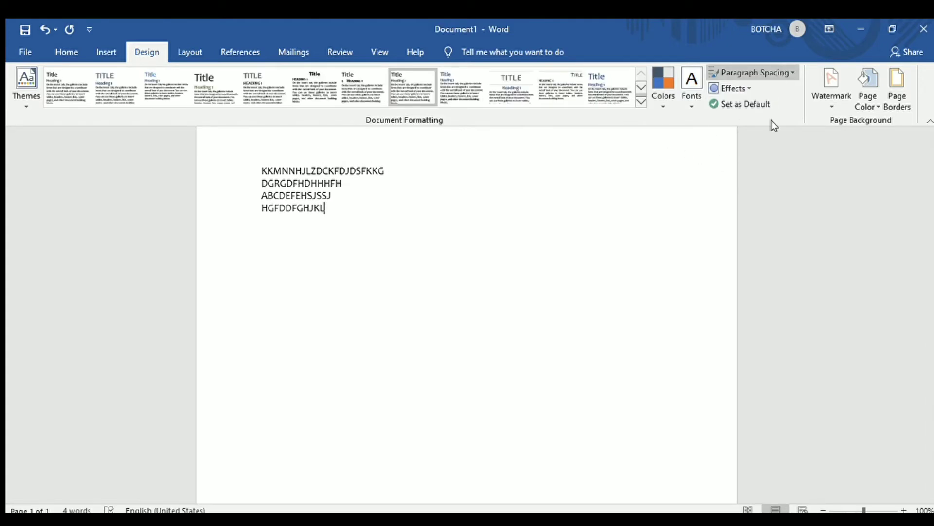
pyautogui.hotkey('ctrl', 'z')
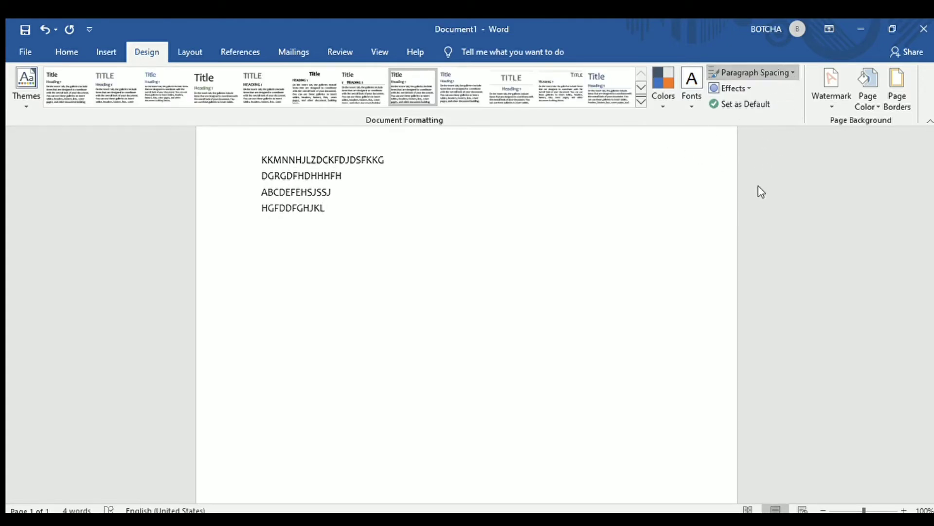
pyautogui.click(755, 219)
pyautogui.click(777, 77)
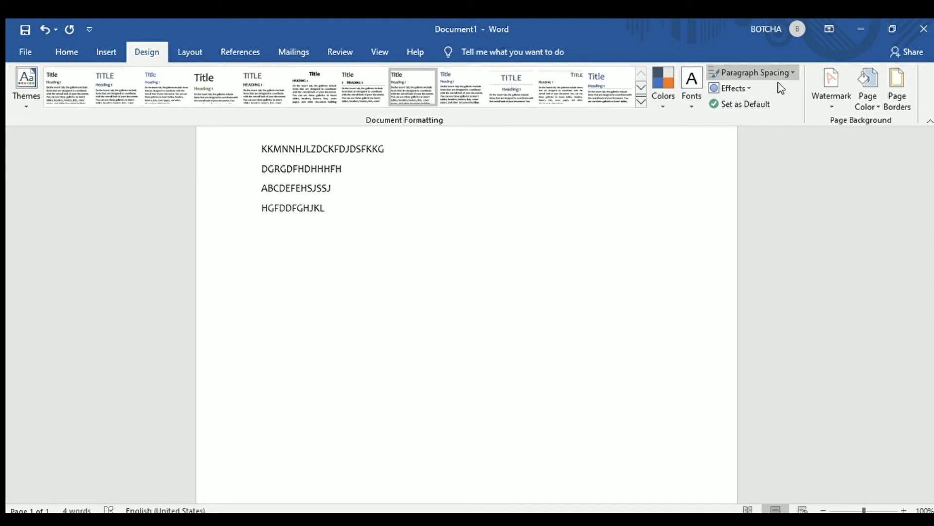
pyautogui.click(758, 264)
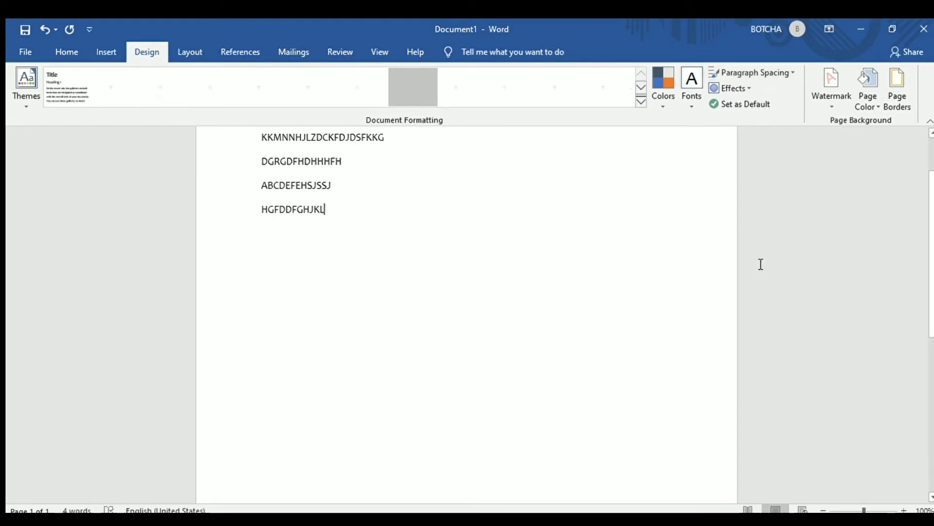
pyautogui.click(774, 72)
pyautogui.click(732, 264)
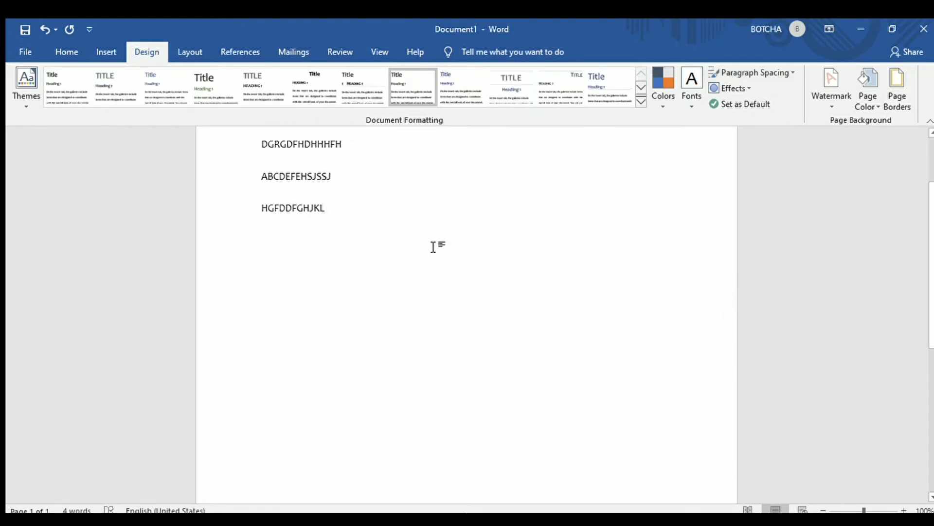
# Add a horizontal DO NOT COPY watermark to the page and check how it sits behind the text.
pyautogui.scroll(3, 435, 245)
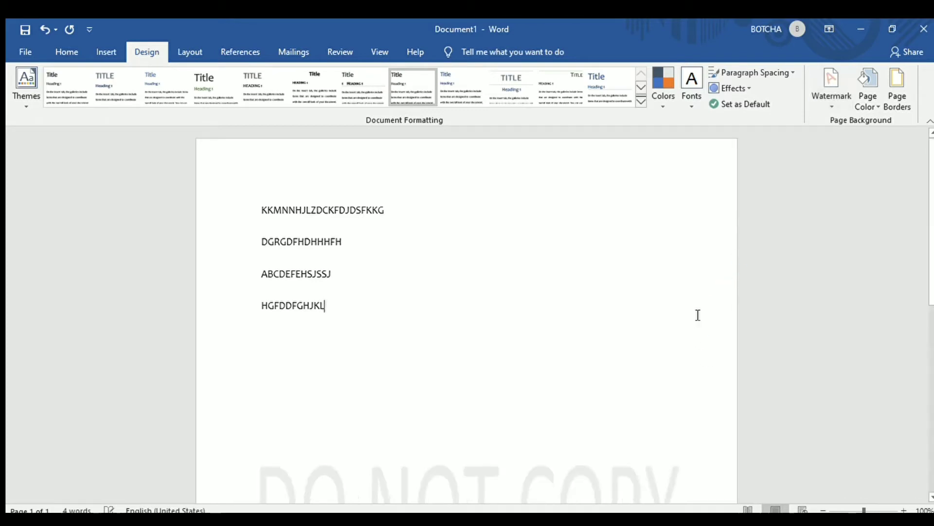
pyautogui.scroll(-5, 633, 317)
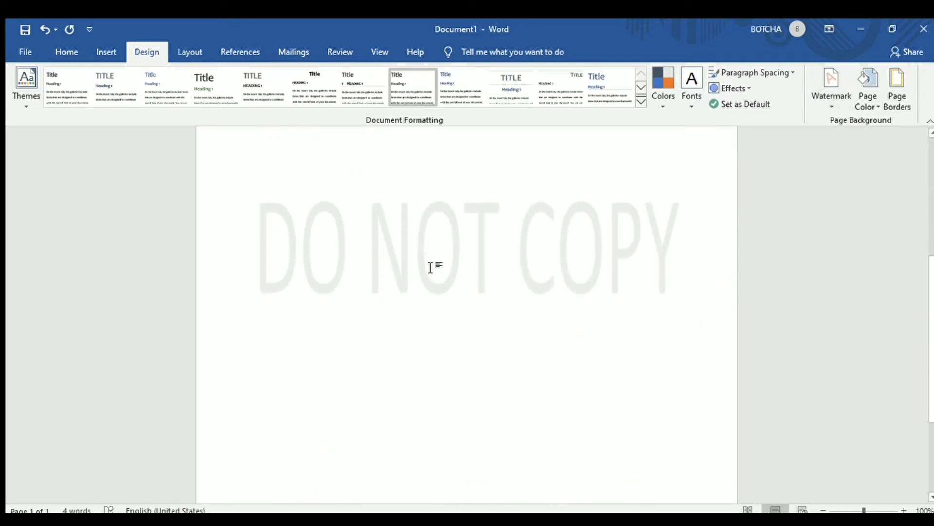
pyautogui.scroll(5, 425, 240)
pyautogui.scroll(-3, 465, 317)
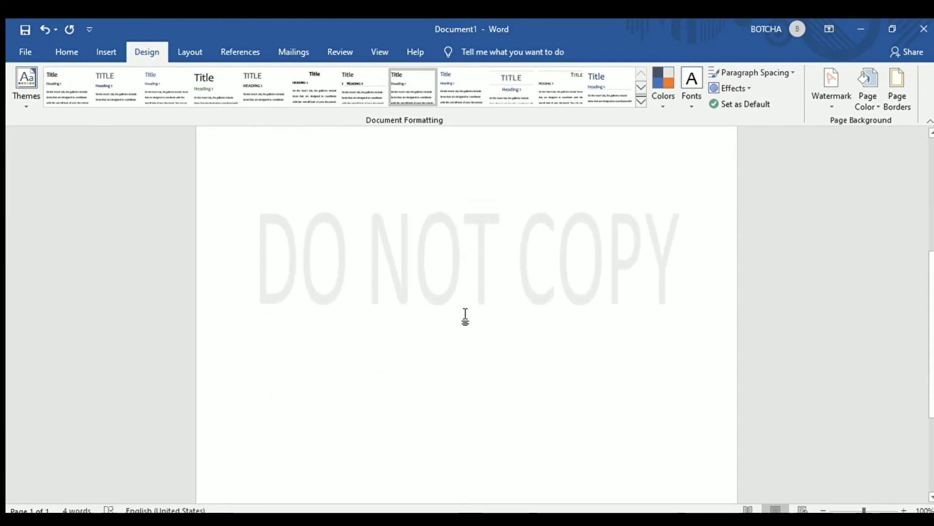
pyautogui.scroll(5, 465, 317)
pyautogui.scroll(-3, 438, 324)
pyautogui.scroll(-3, 394, 333)
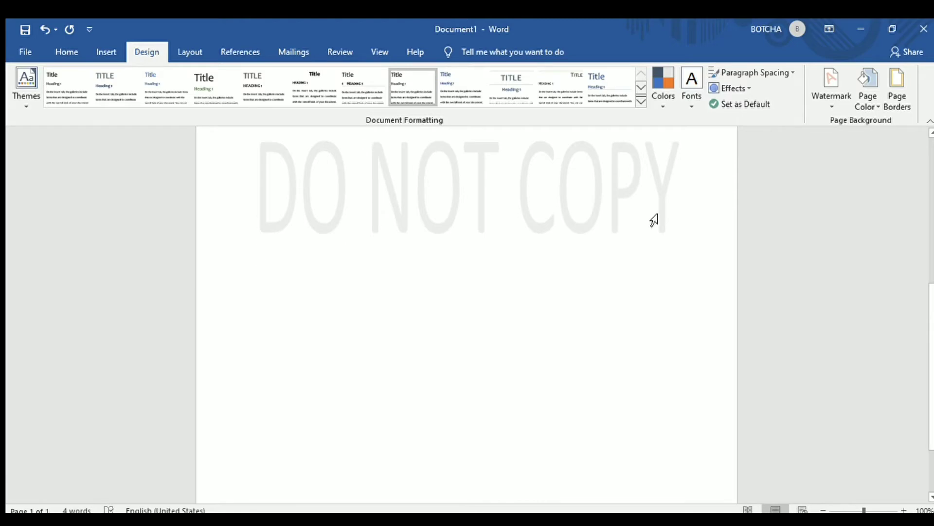
pyautogui.scroll(6, 525, 244)
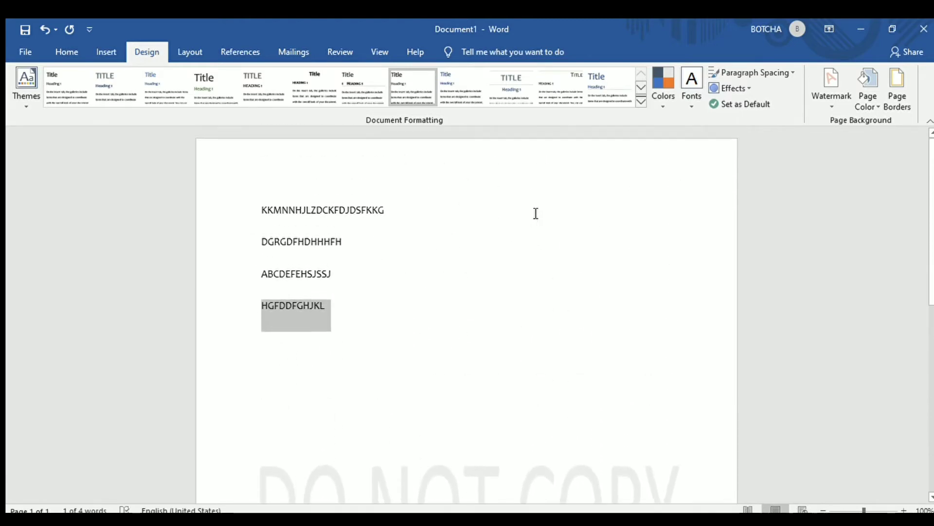
pyautogui.click(536, 303)
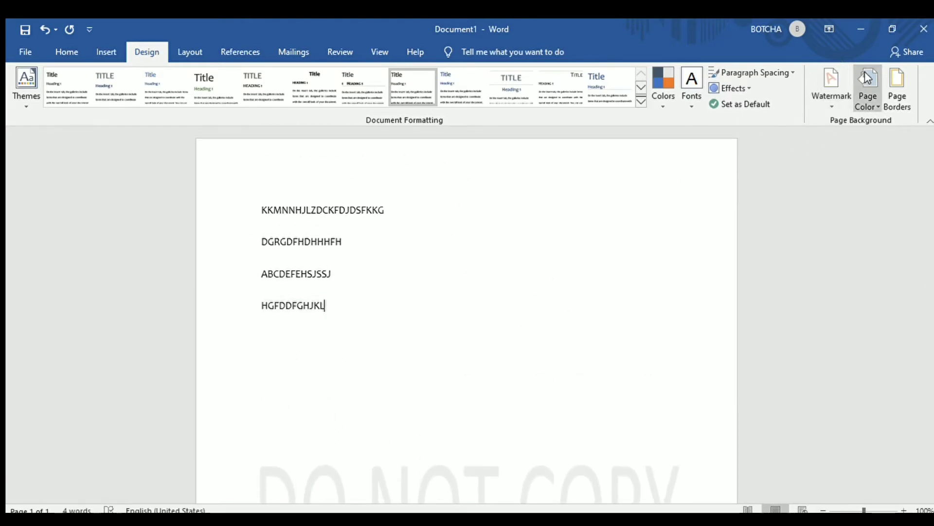
# Set the page background color to yellow and check it over the whole page.
pyautogui.click(854, 206)
pyautogui.scroll(-8, 725, 233)
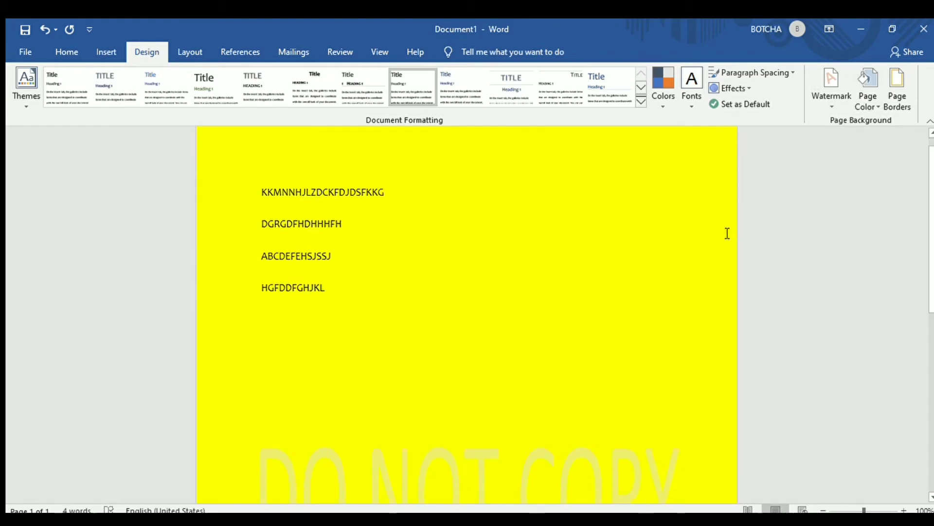
pyautogui.scroll(4, 718, 250)
pyautogui.scroll(3, 712, 245)
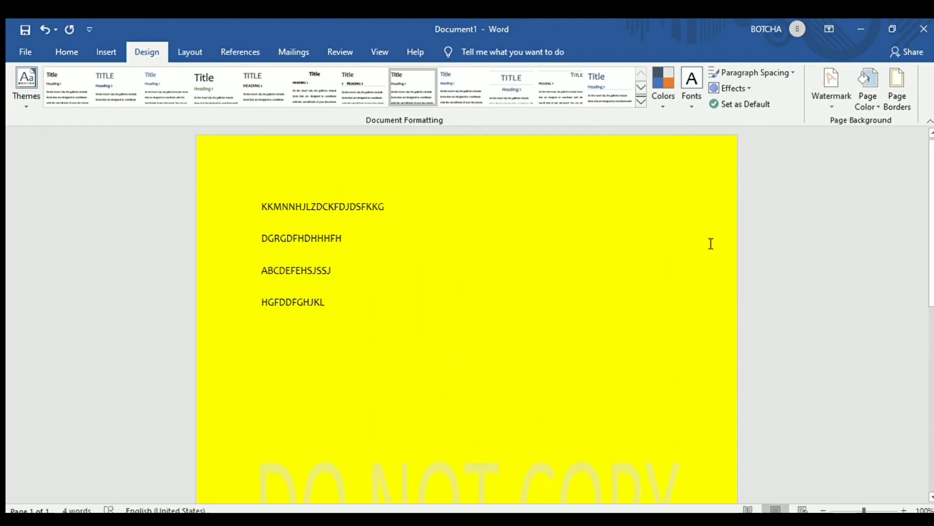
pyautogui.click(895, 82)
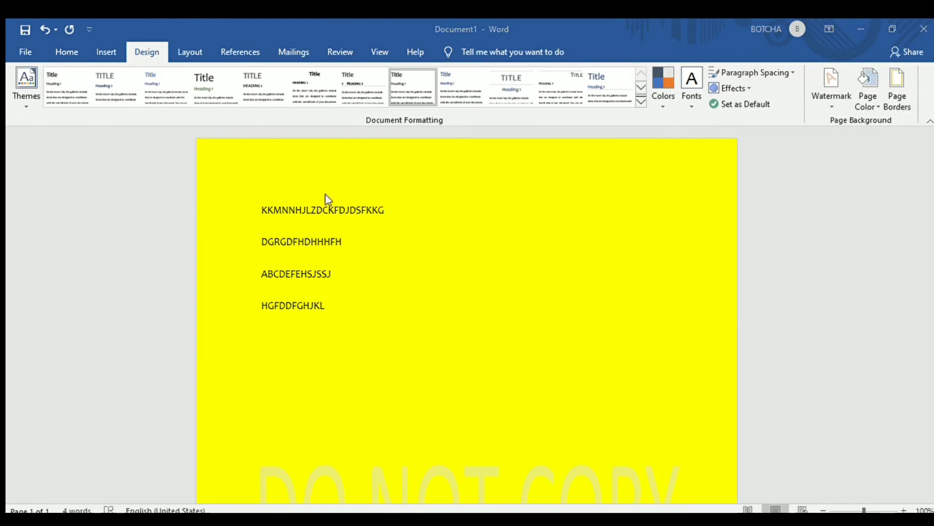
pyautogui.click(560, 382)
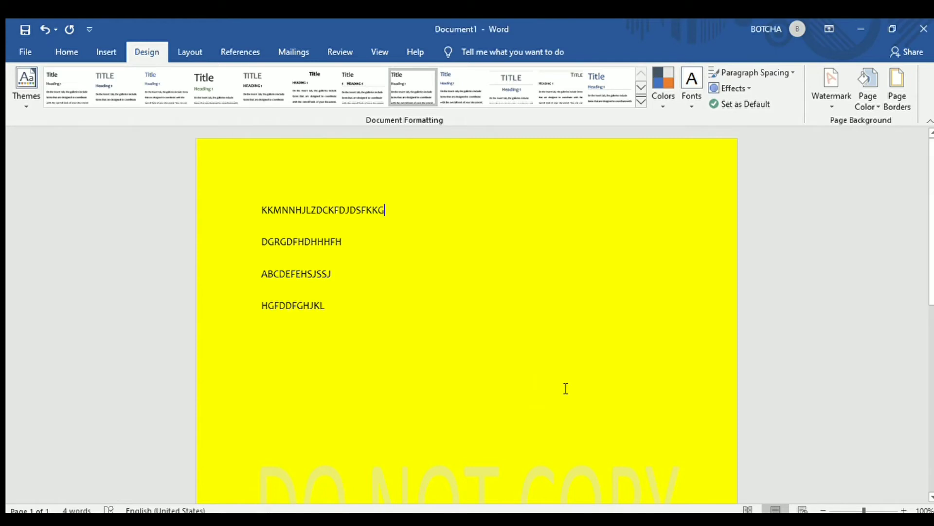
pyautogui.scroll(-2, 566, 387)
pyautogui.scroll(2, 678, 190)
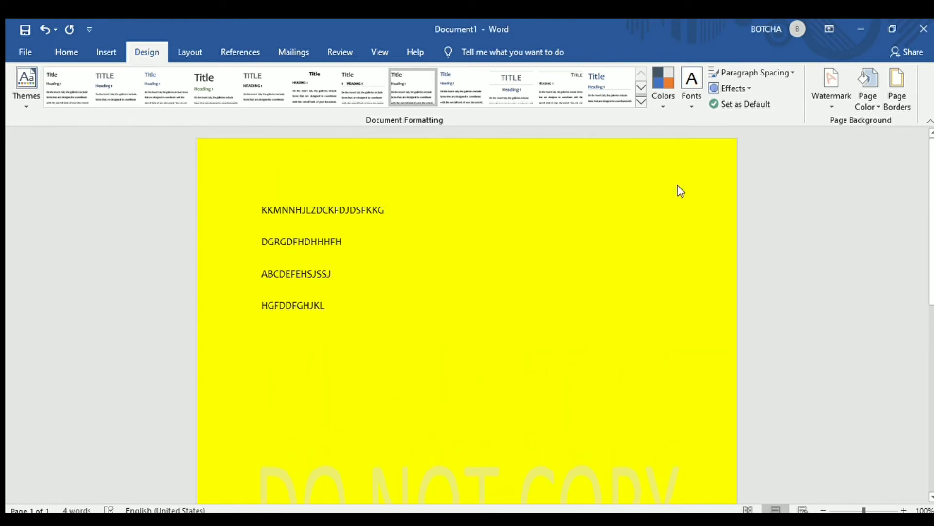
# Add a thin black box border around the whole page.
pyautogui.click(890, 78)
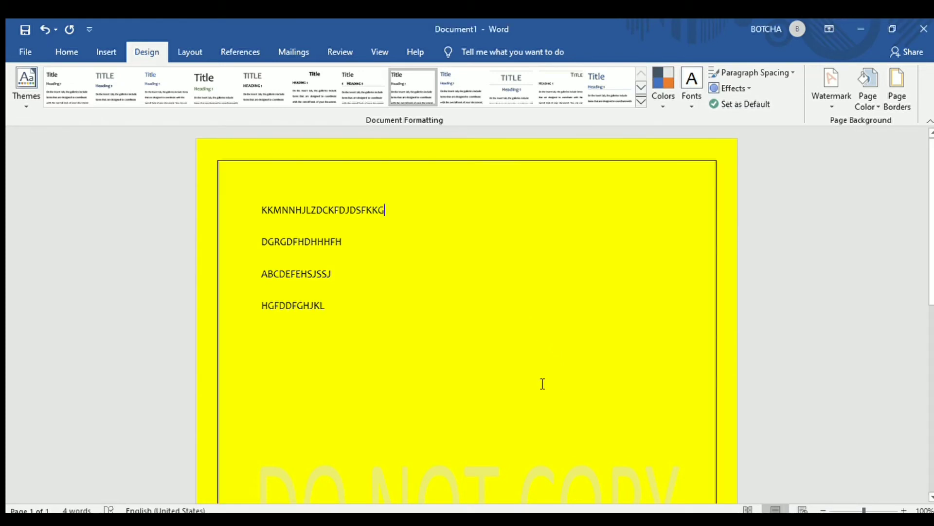
pyautogui.scroll(-7, 542, 382)
pyautogui.scroll(8, 490, 408)
# Apply the narrow margins preset to the page.
pyautogui.click(197, 52)
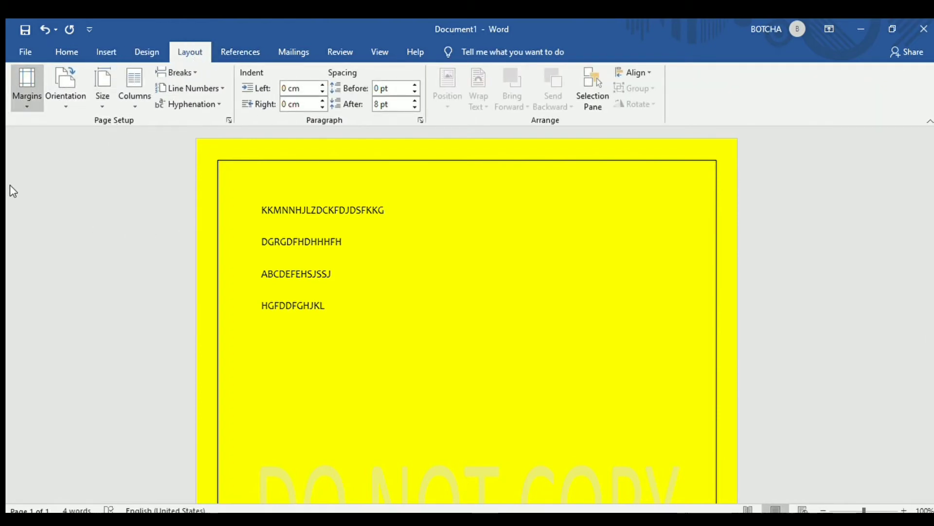
pyautogui.scroll(-1, 235, 238)
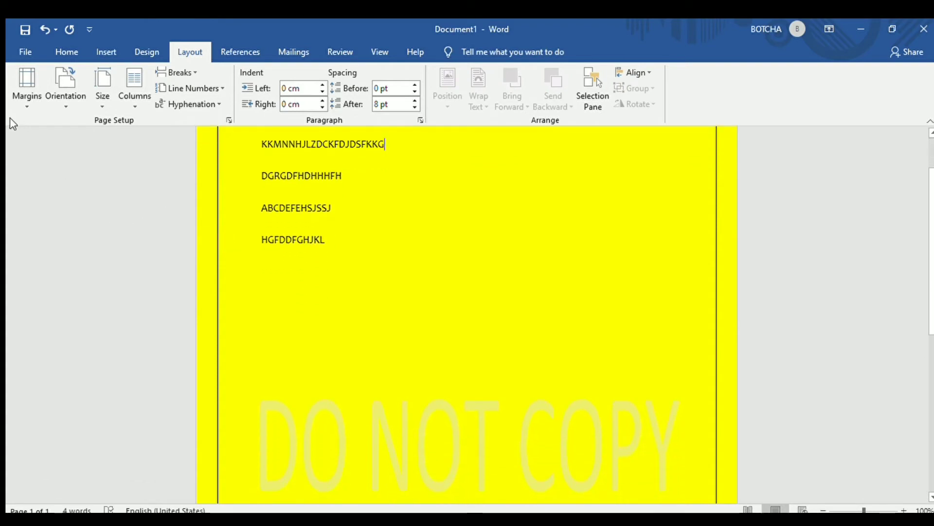
pyautogui.click(37, 243)
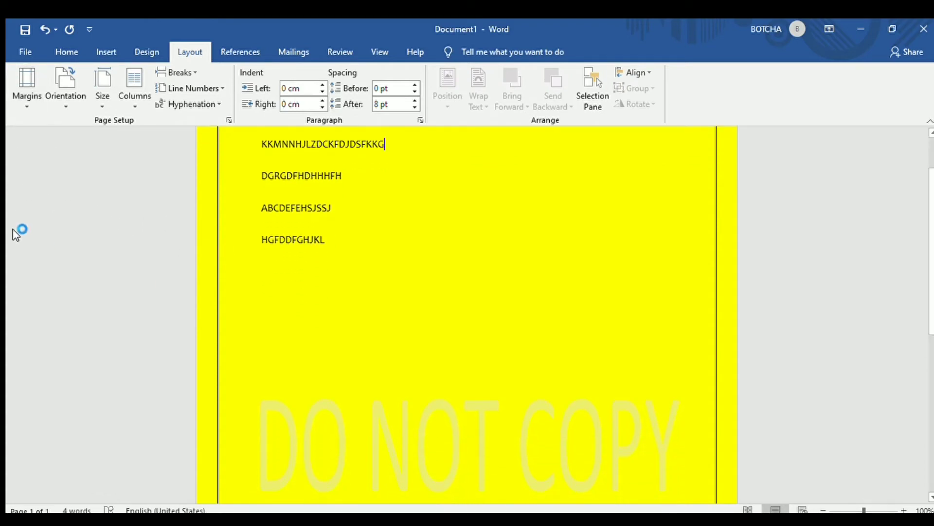
# Change the page margins to the mirrored preset with a wider inside margin and check the page down to its lower edge.
pyautogui.click(14, 84)
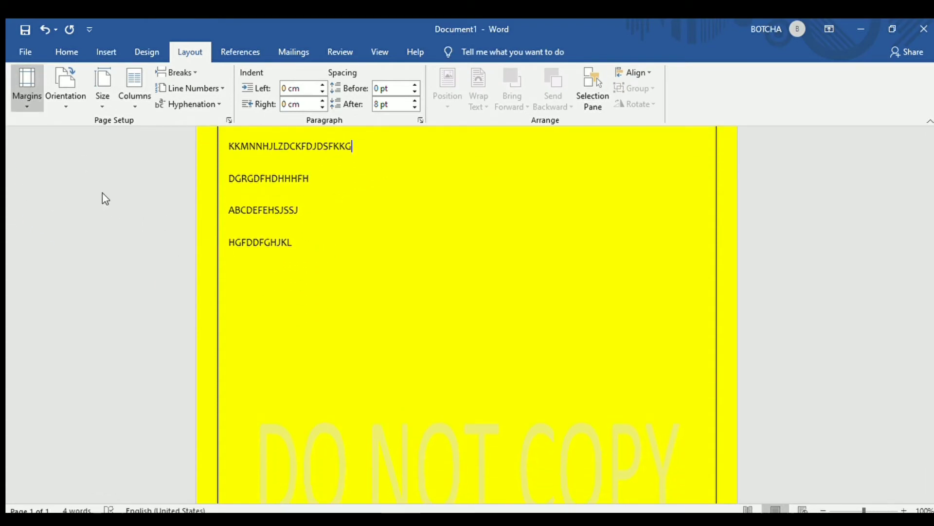
pyautogui.click(36, 372)
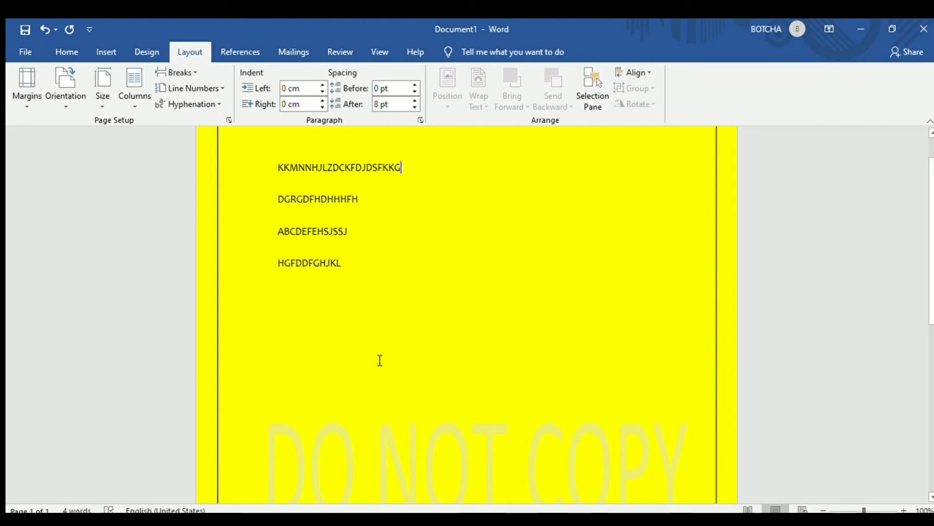
pyautogui.scroll(-5, 382, 358)
pyautogui.scroll(-5, 406, 354)
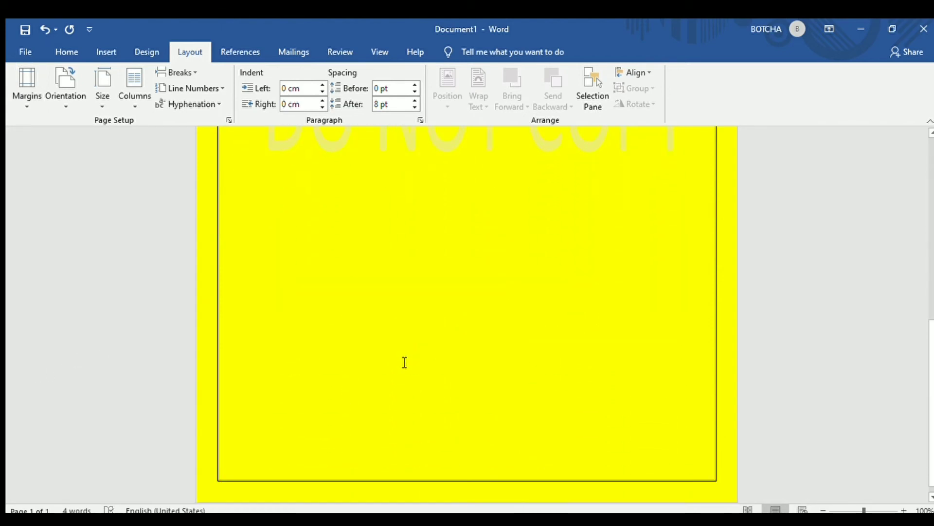
# Try the landscape page orientation and return the page to portrait.
pyautogui.scroll(10, 403, 363)
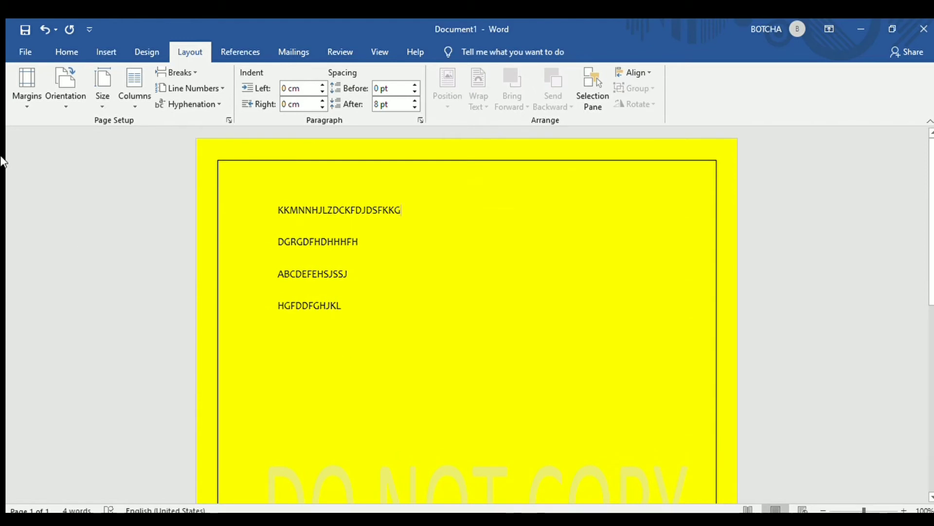
pyautogui.click(71, 153)
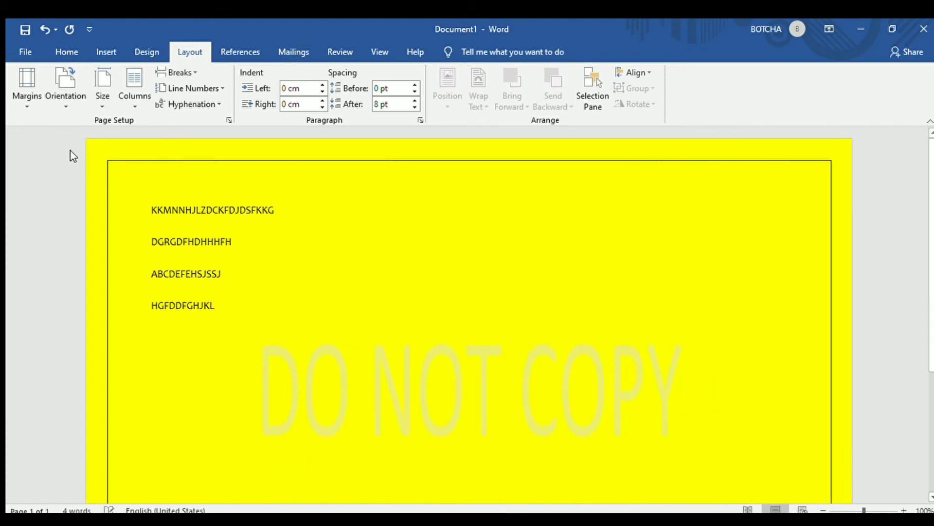
pyautogui.click(84, 104)
pyautogui.click(86, 130)
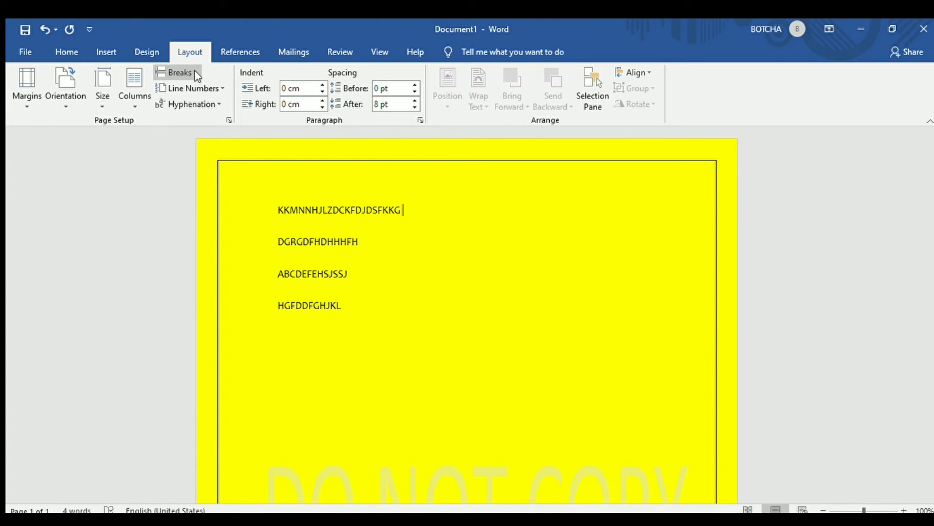
# Insert a page break after the first text line and check how the text splits across both pages.
pyautogui.hotkey('ctrl', 'Return')
pyautogui.scroll(-10, 273, 189)
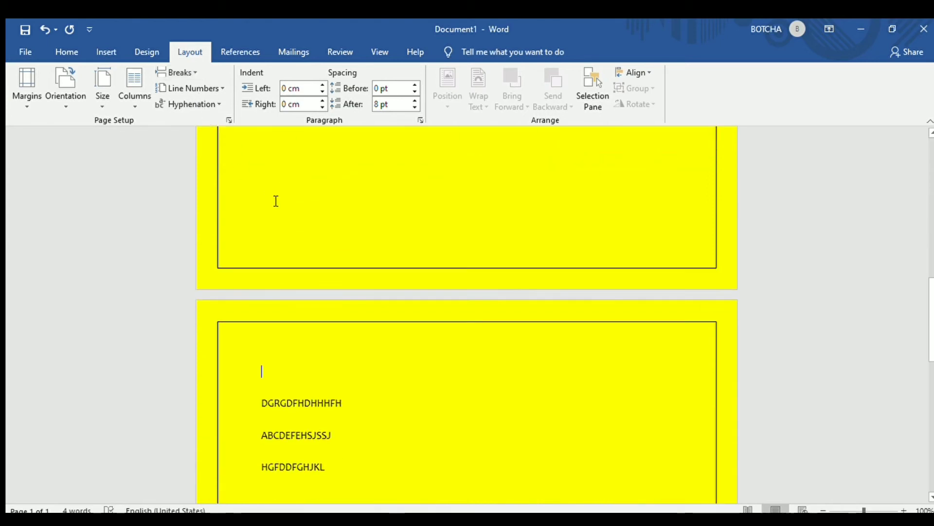
pyautogui.scroll(15, 314, 270)
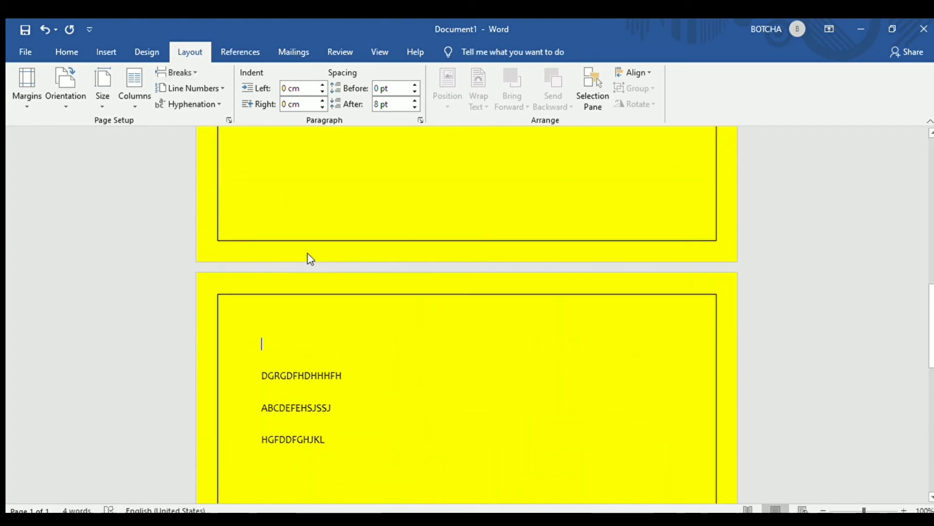
pyautogui.scroll(3, 309, 255)
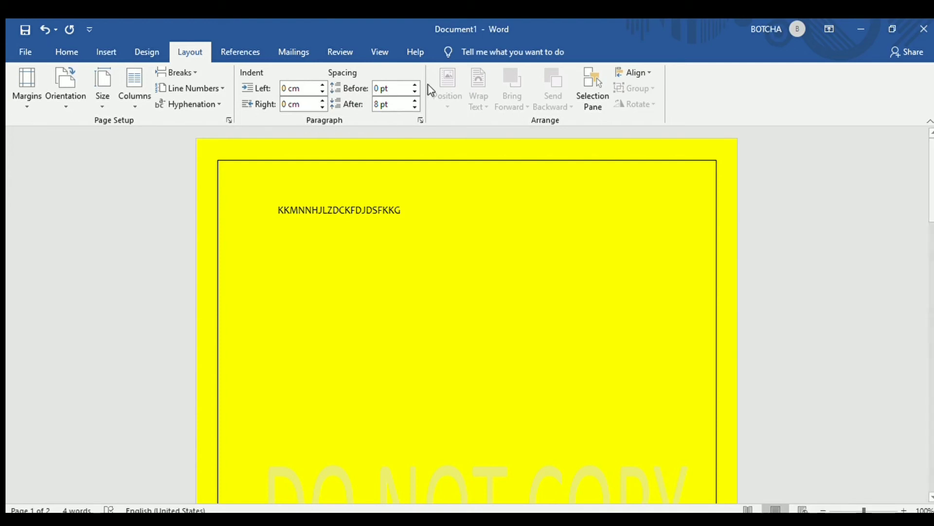
# Show the Selection pane listing the document's objects and place the cursor in the blank space beyond the first line's text.
pyautogui.click(590, 97)
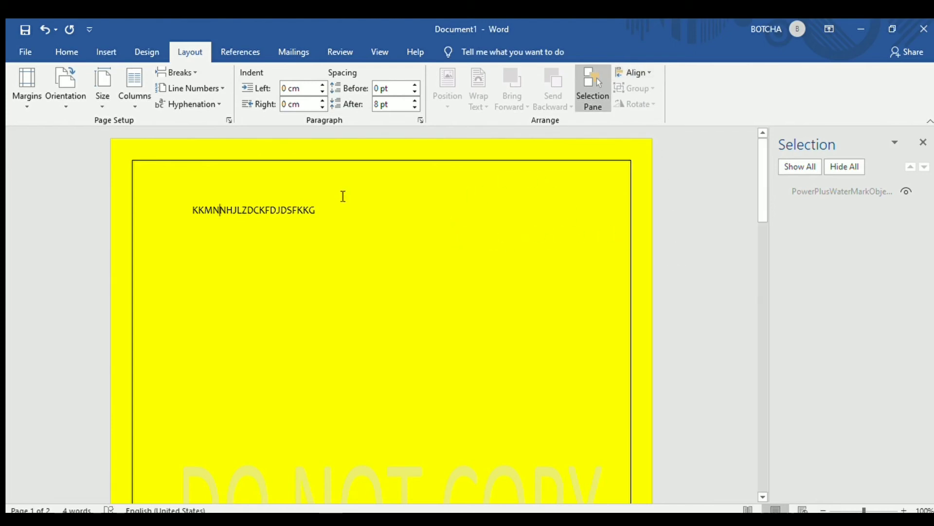
pyautogui.doubleClick(441, 204)
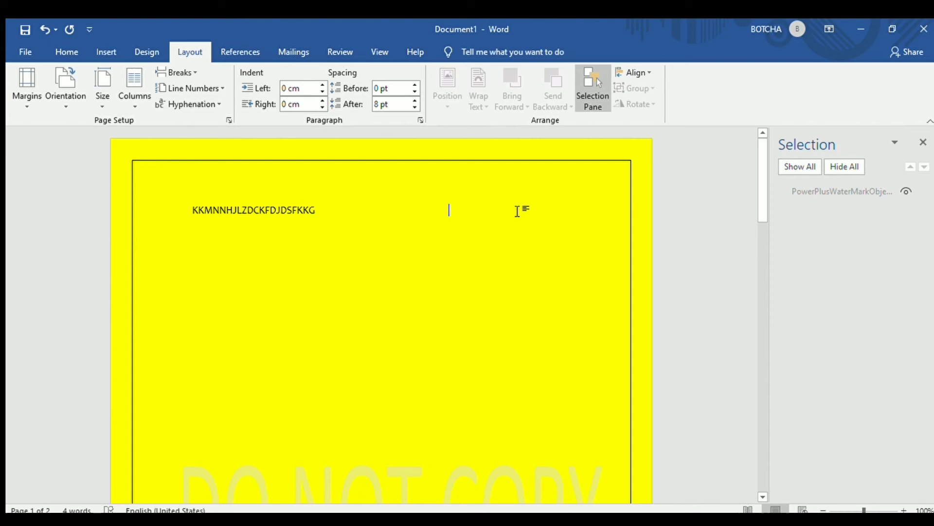
pyautogui.click(301, 212)
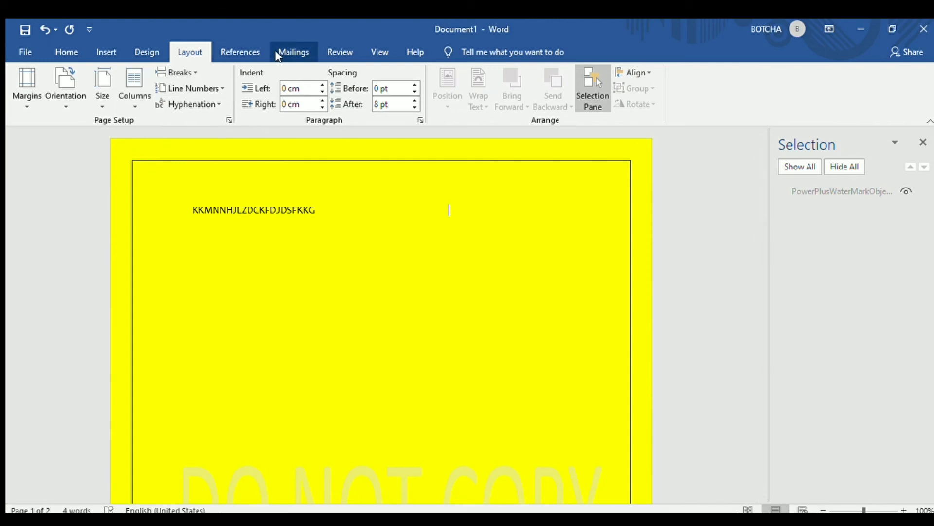
pyautogui.click(252, 49)
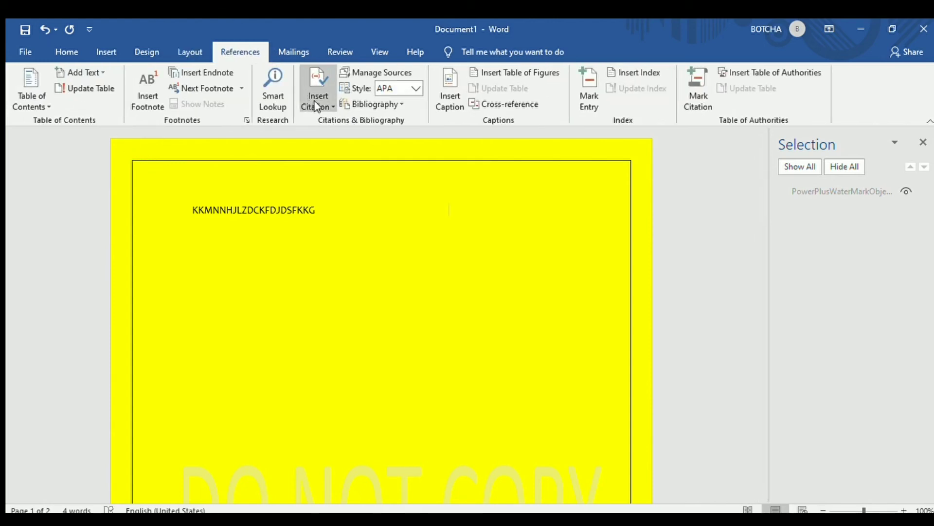
pyautogui.click(281, 51)
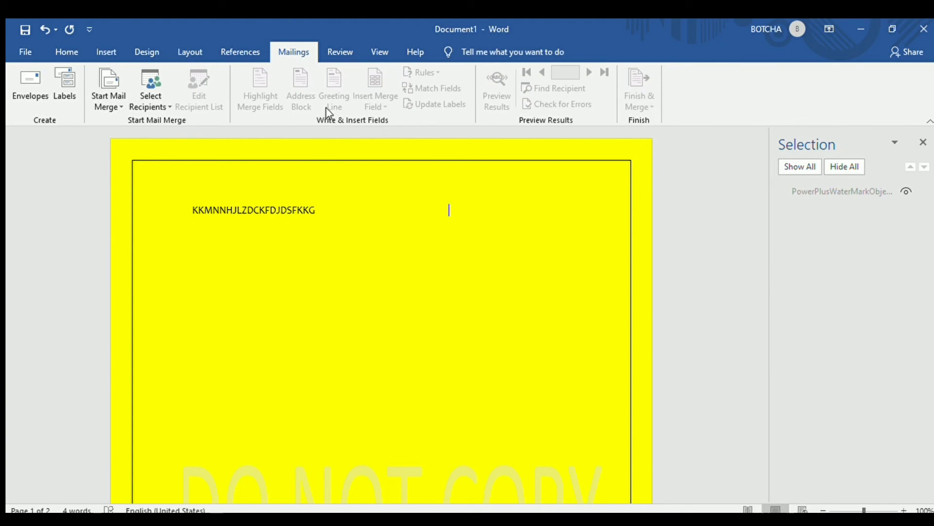
pyautogui.click(152, 48)
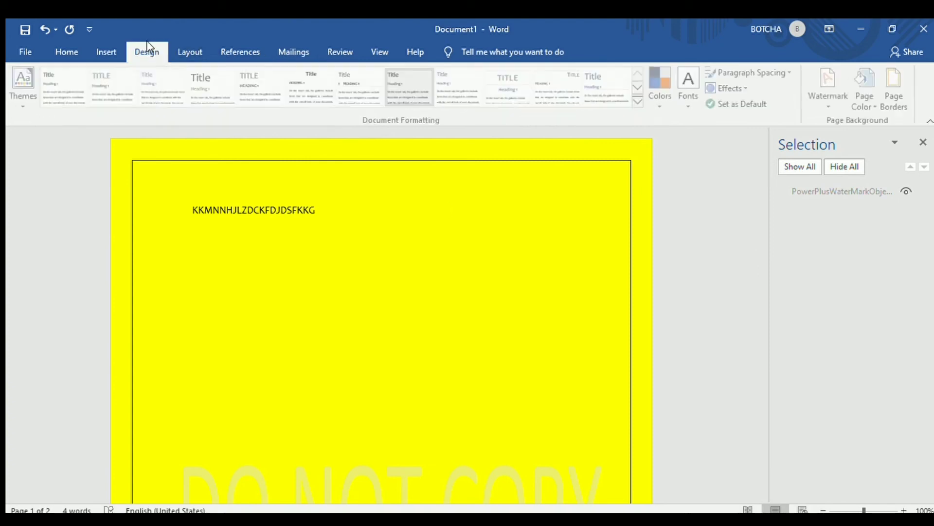
pyautogui.click(173, 54)
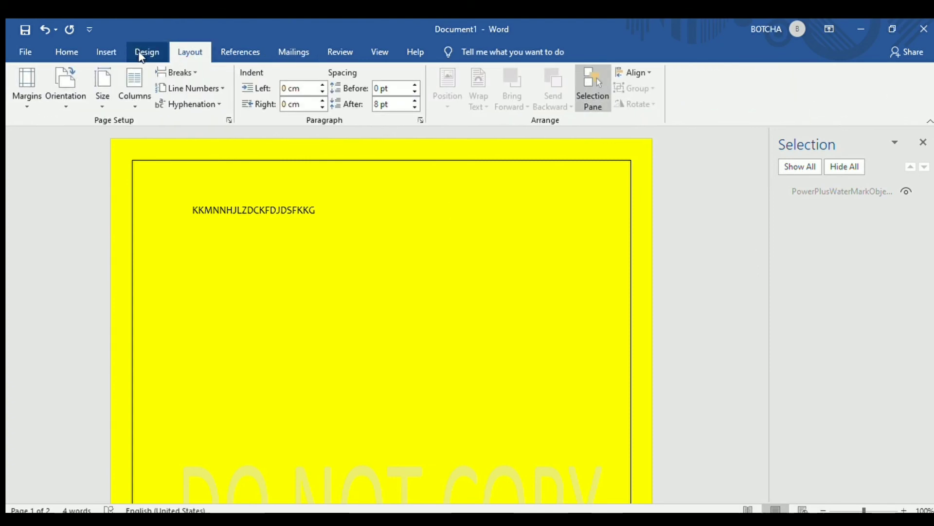
pyautogui.click(141, 54)
pyautogui.click(201, 51)
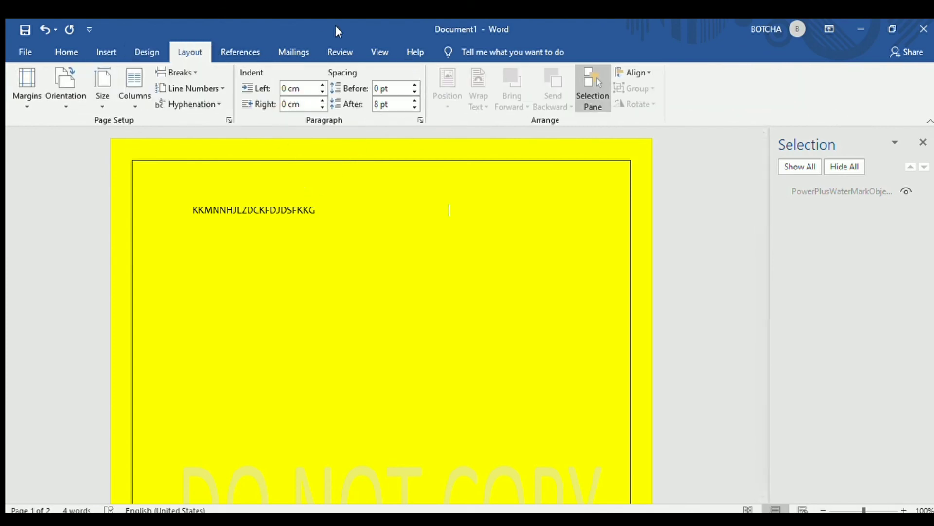
pyautogui.click(156, 51)
pyautogui.click(187, 52)
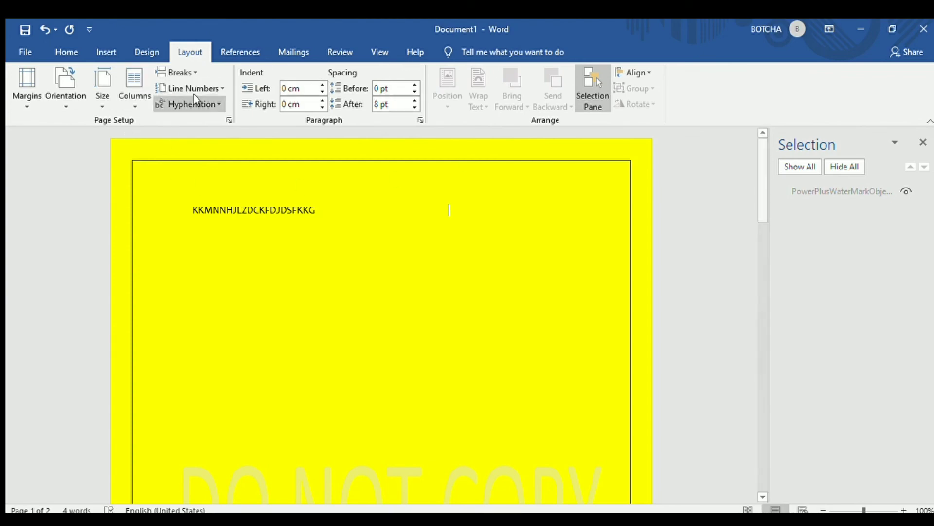
pyautogui.click(342, 51)
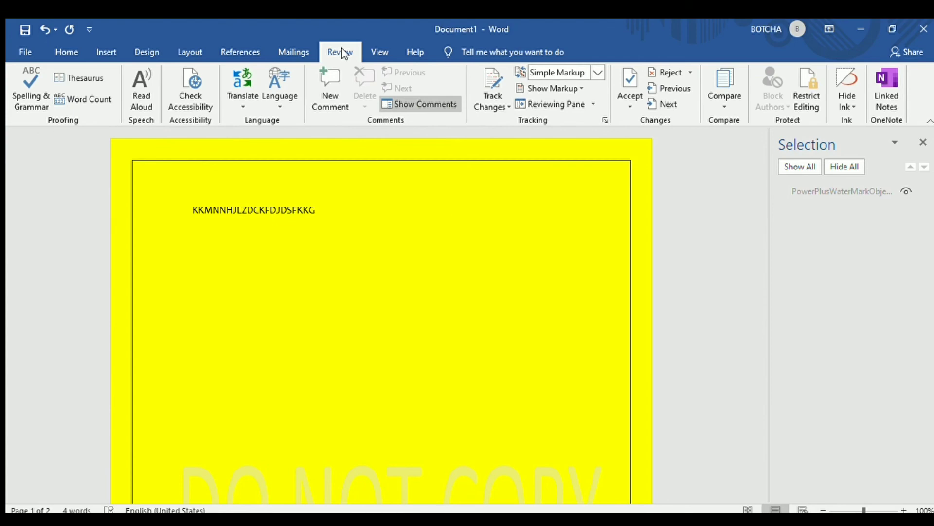
pyautogui.click(374, 48)
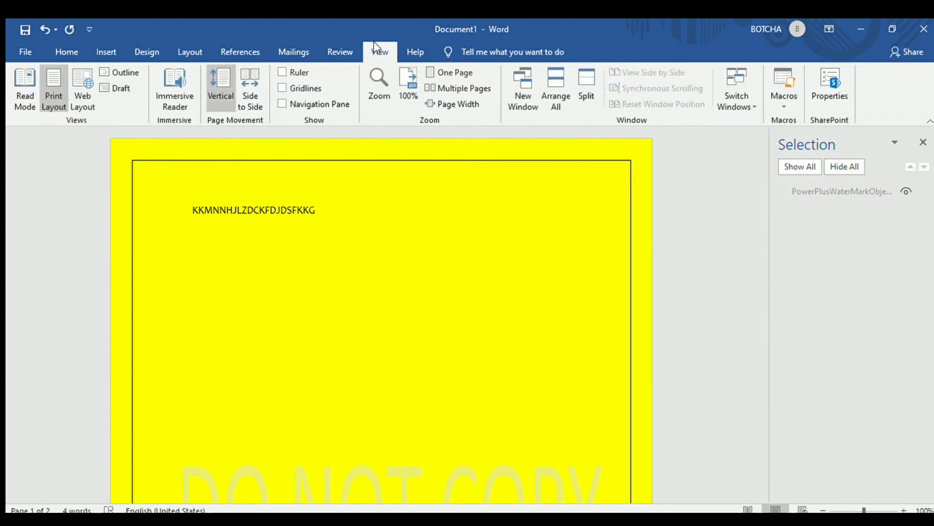
pyautogui.click(331, 47)
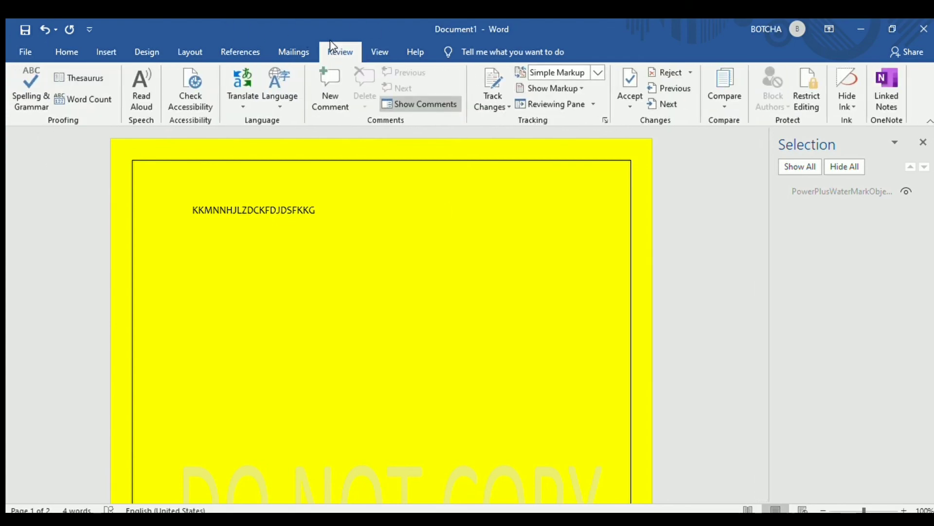
pyautogui.click(282, 51)
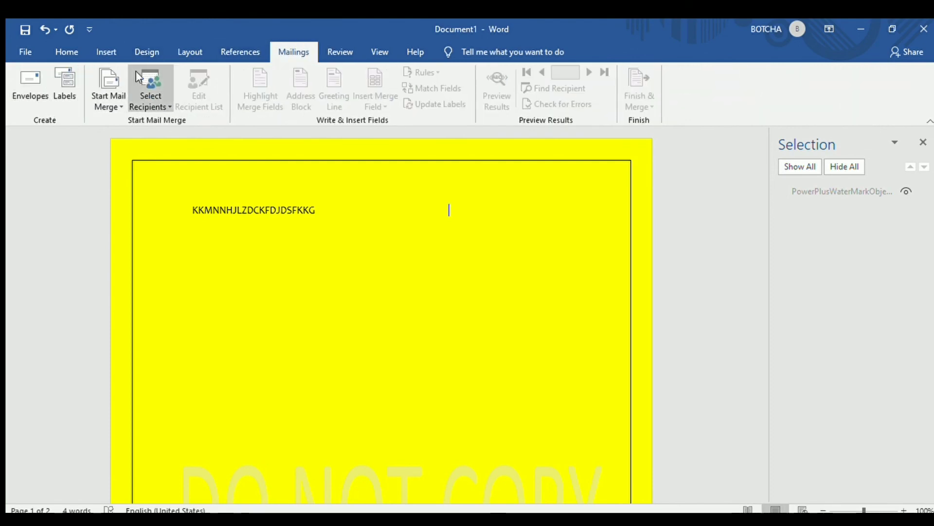
pyautogui.click(224, 52)
pyautogui.click(188, 52)
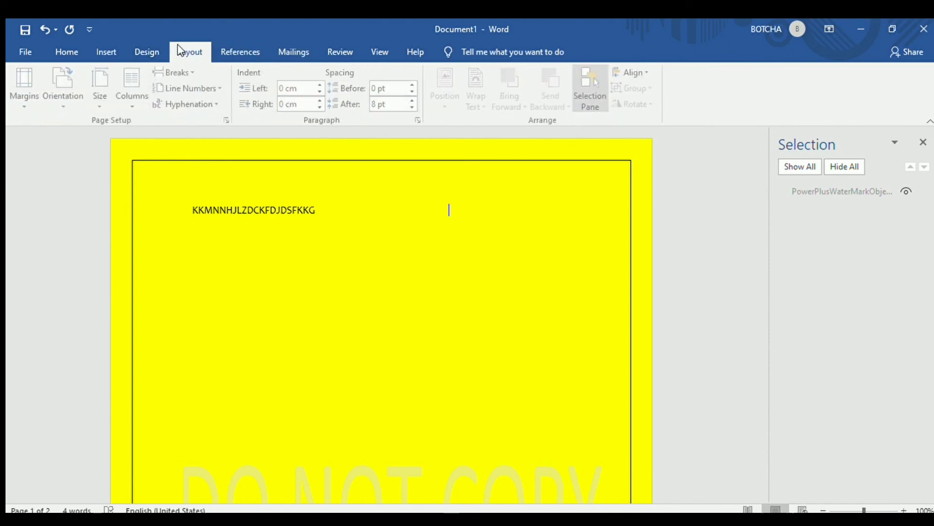
pyautogui.click(145, 51)
pyautogui.click(181, 49)
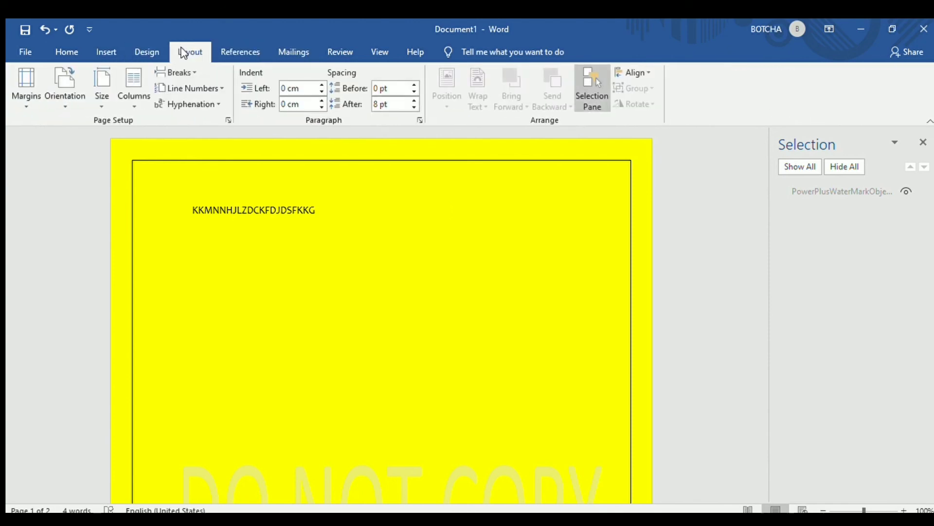
pyautogui.click(23, 51)
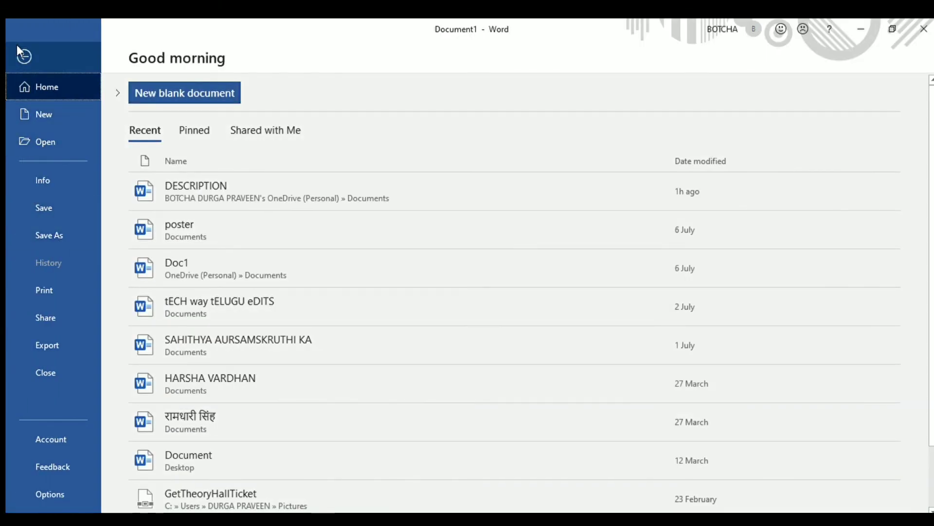
pyautogui.click(26, 57)
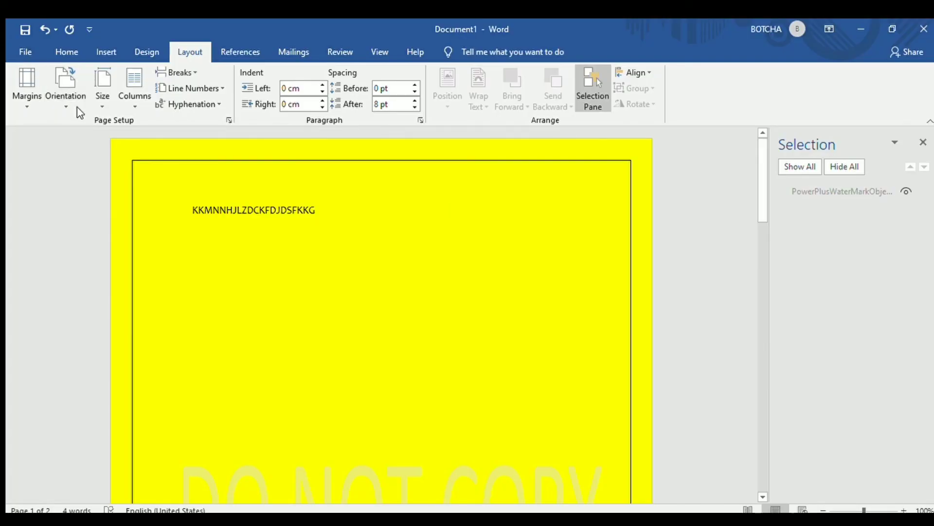
pyautogui.click(144, 53)
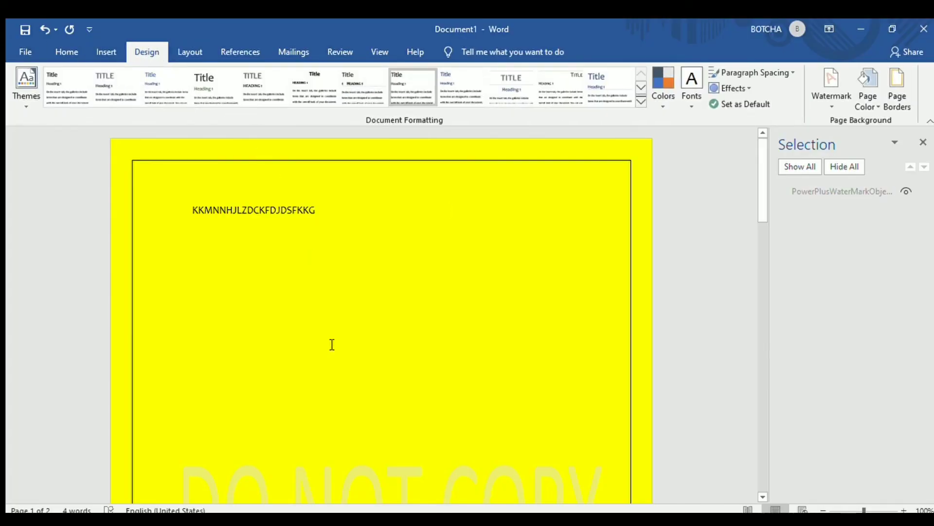